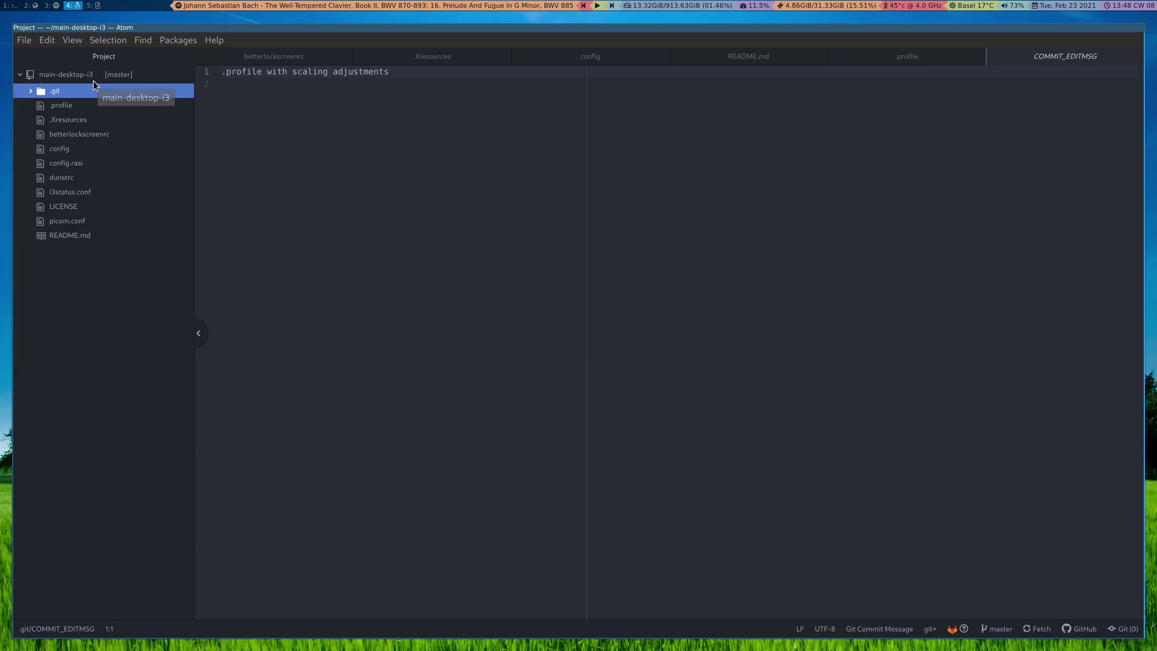
click(71, 120)
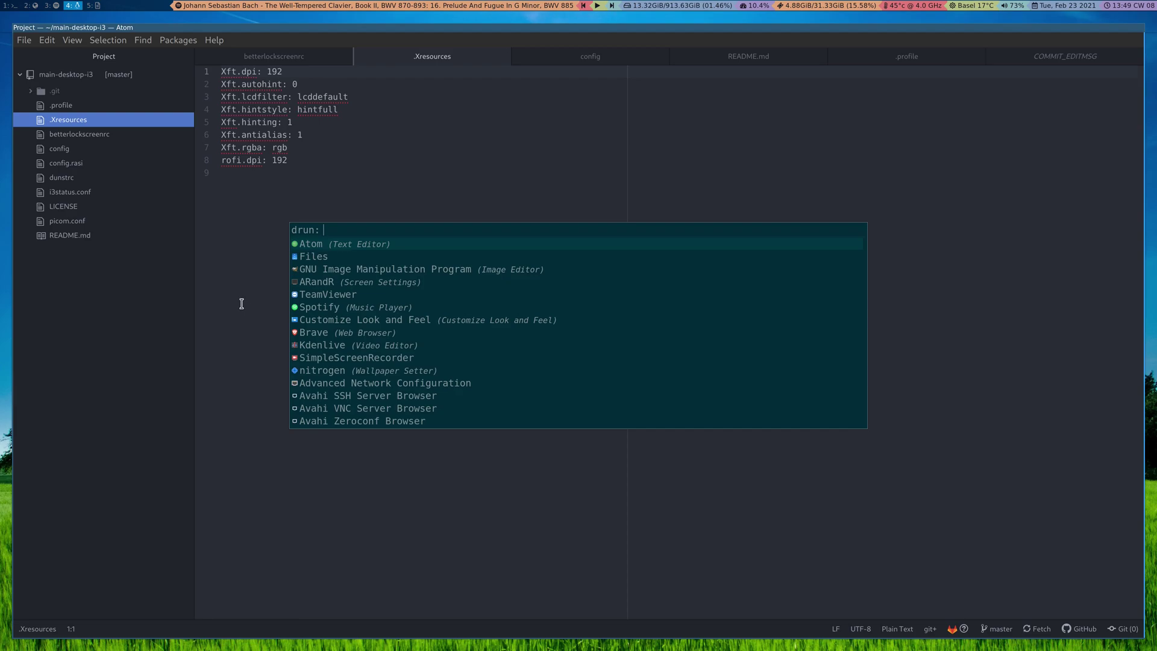
key(Escape)
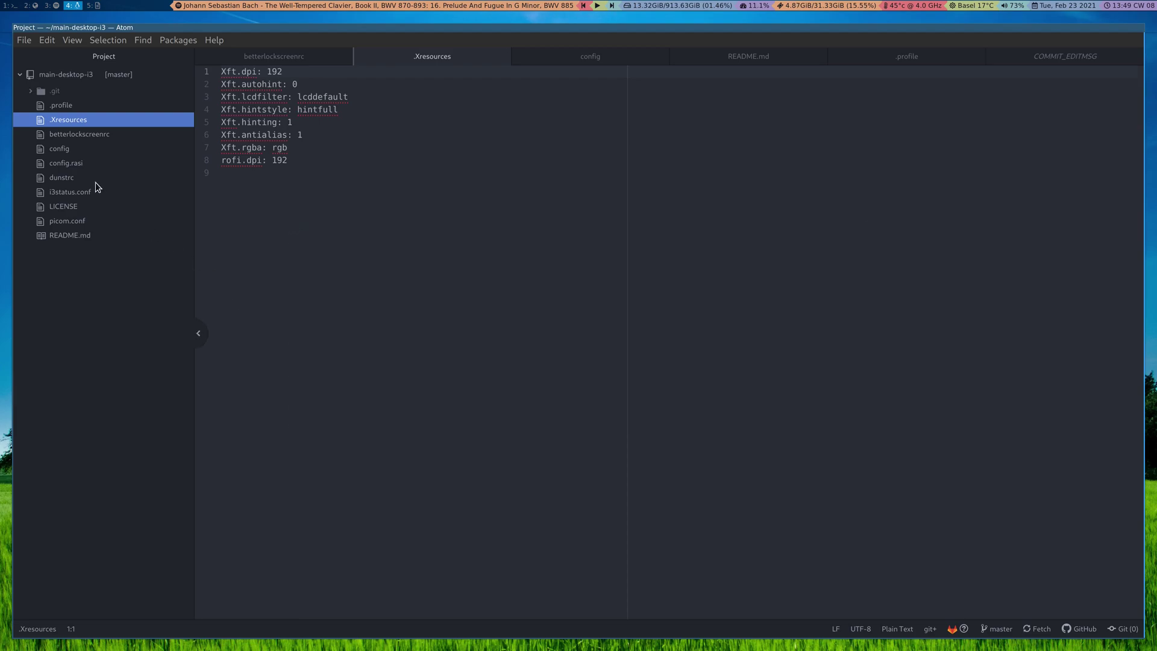
Open betterlockscreenrc from the Project tree, which brings up the lock screen.
click(80, 134)
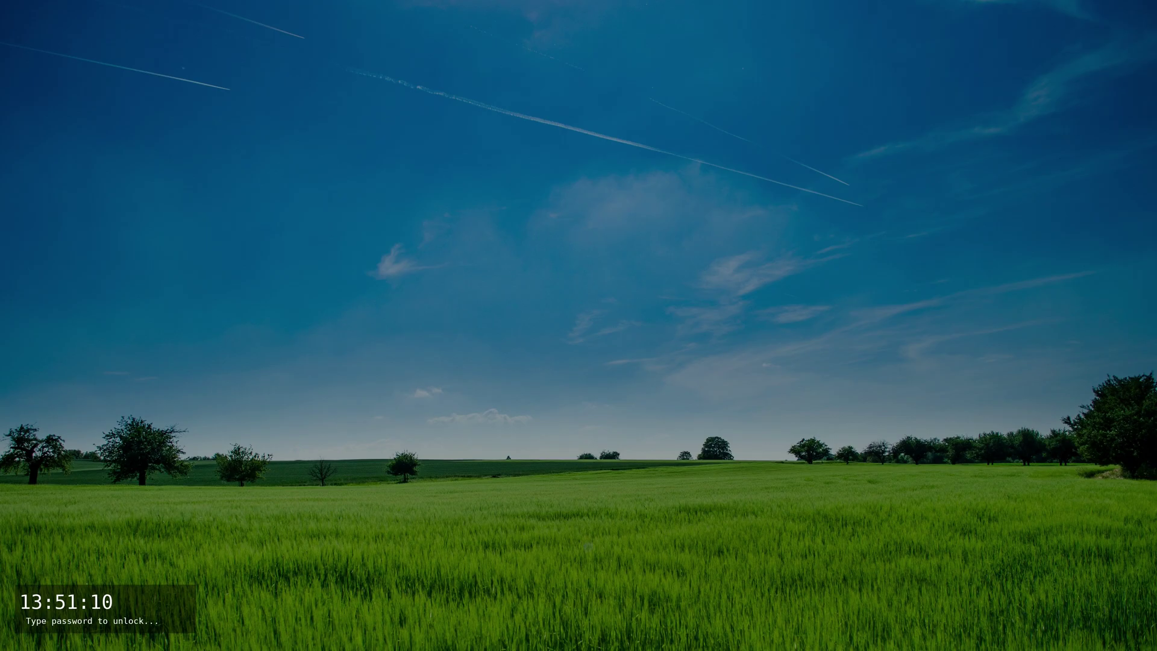
text(****)
key(Return)
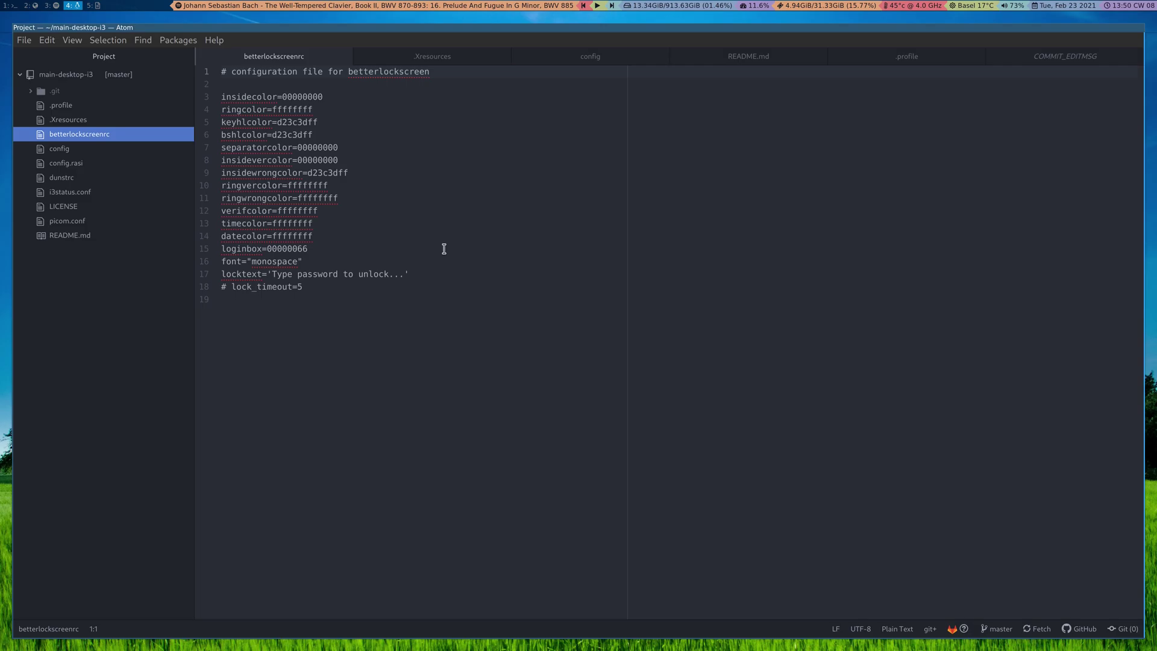
Open the i3 config and highlight the rofi launch command on line 62.
click(64, 154)
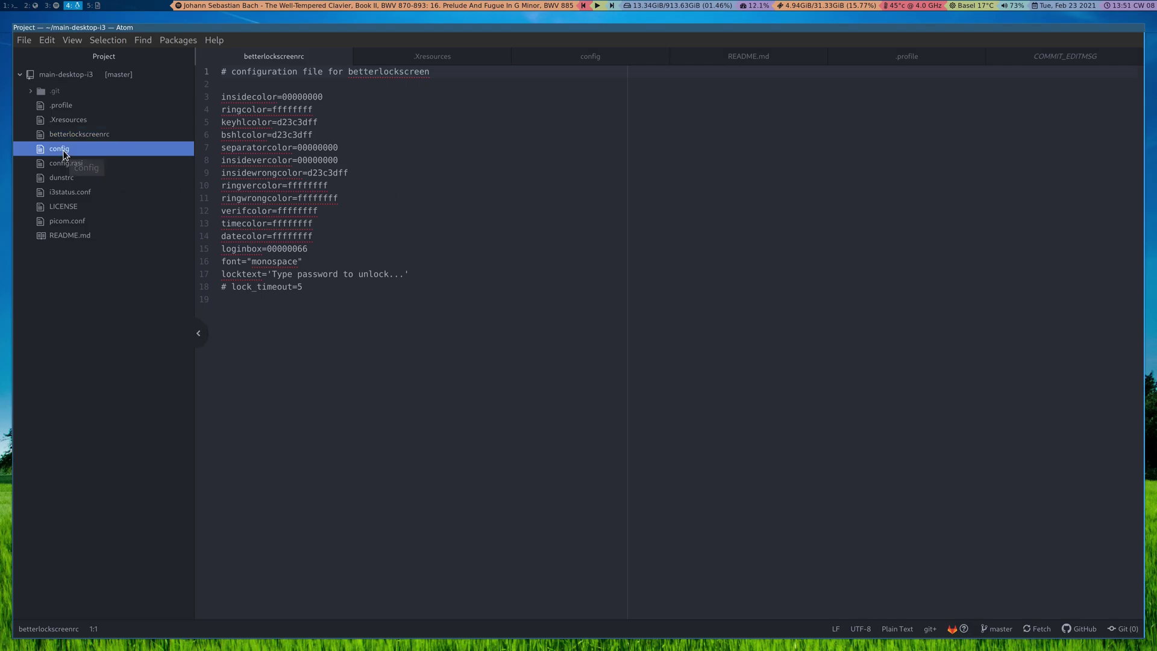
scroll(350, 231, up, 20)
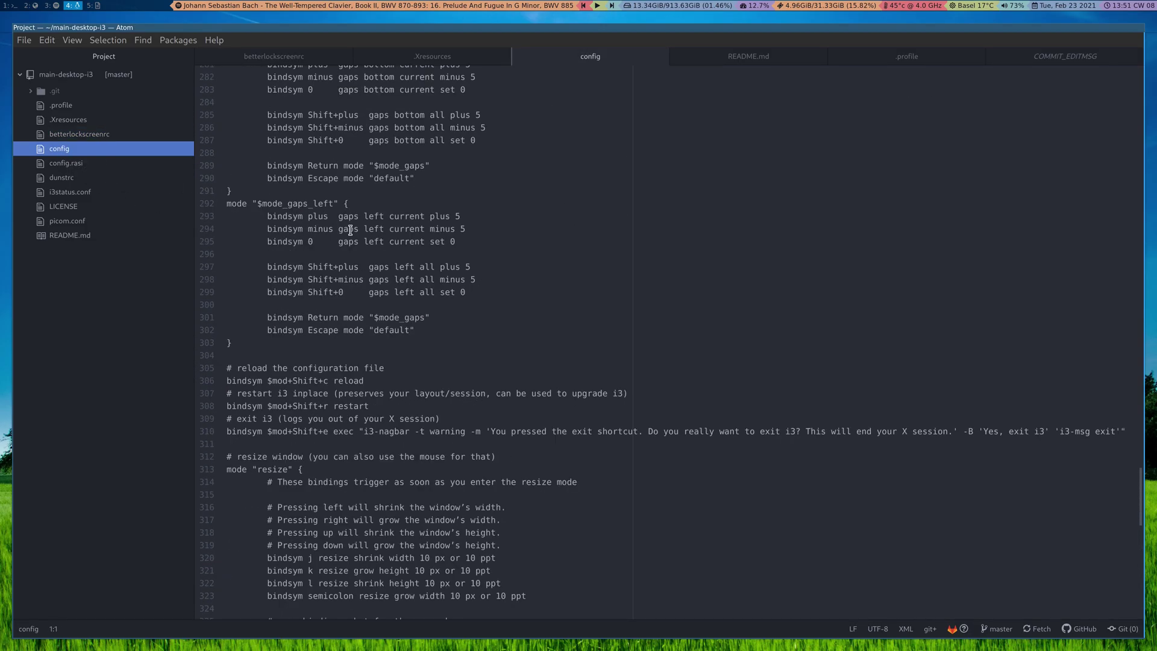
scroll(350, 231, up, 20)
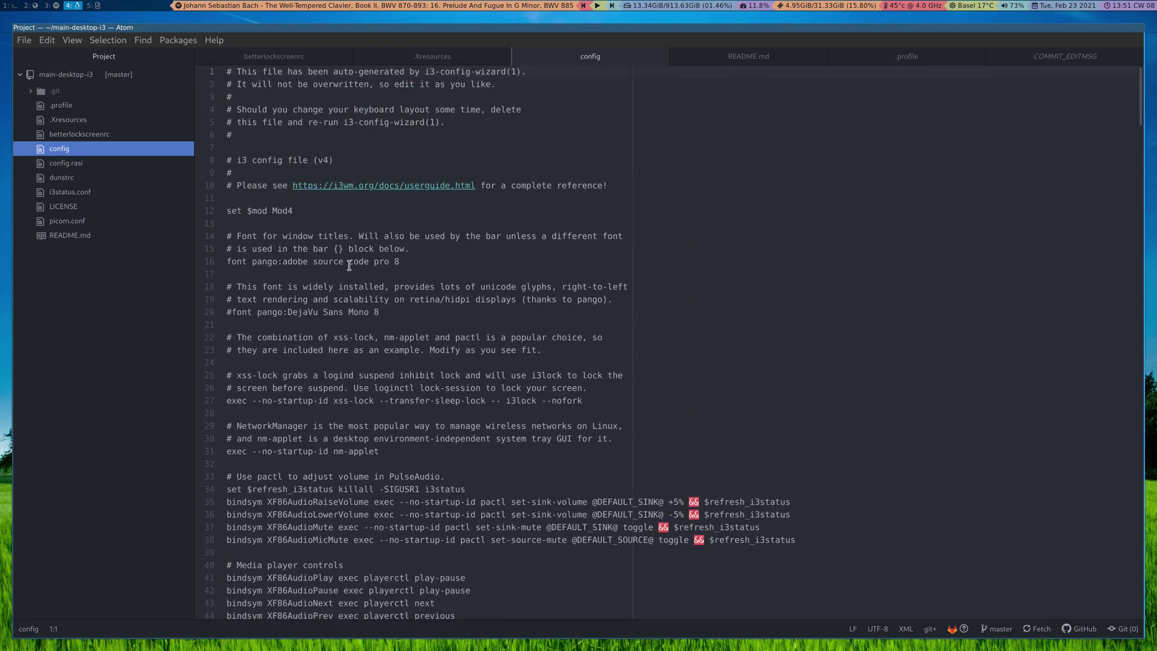
scroll(350, 266, down, 5)
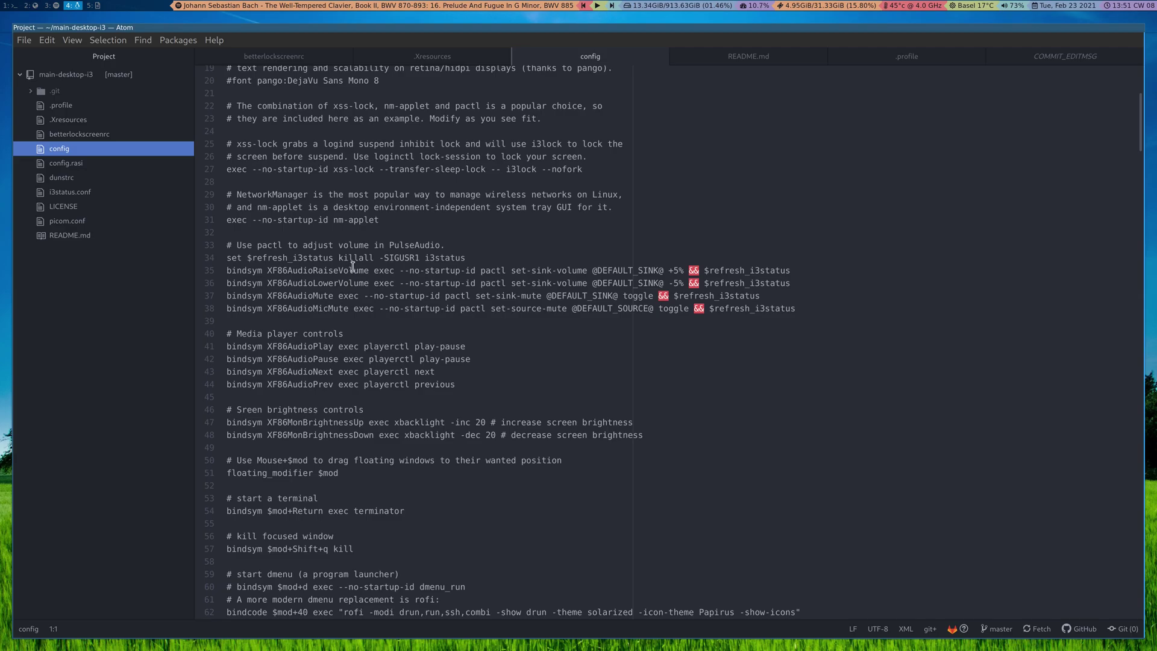
scroll(353, 265, down, 5)
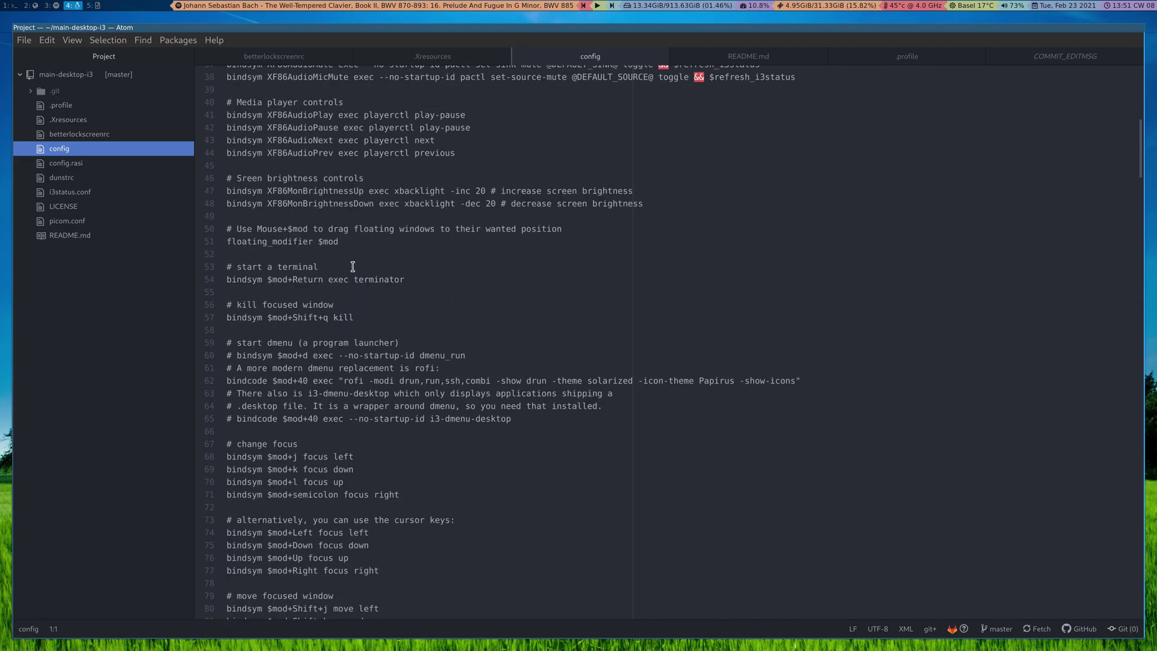
scroll(353, 265, down, 1)
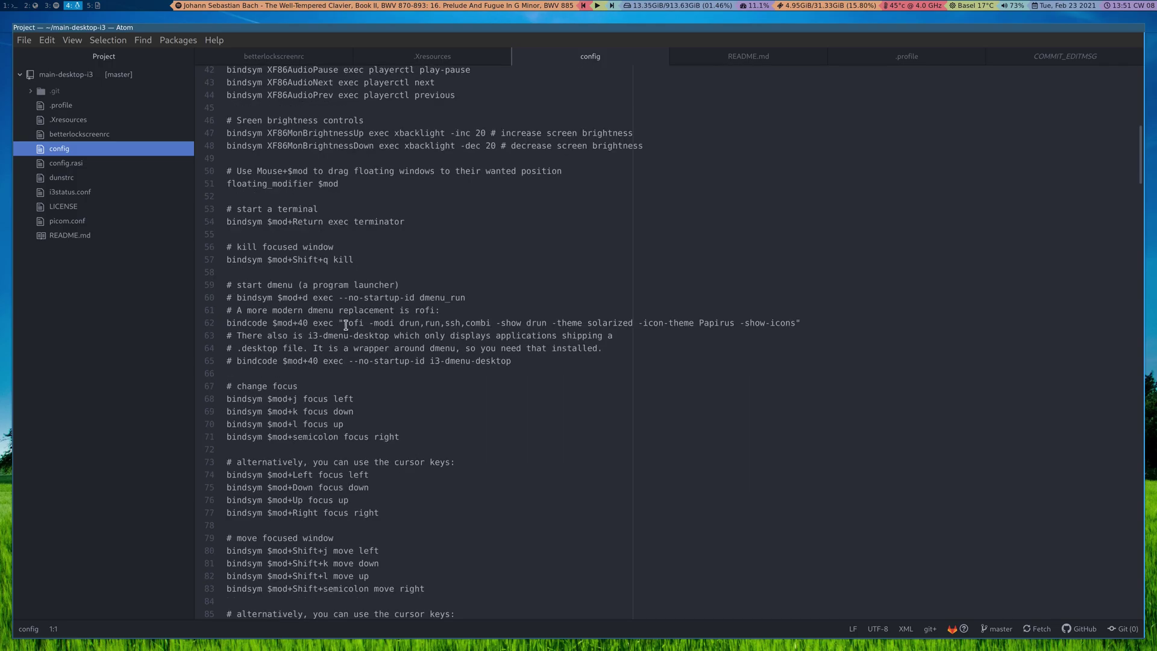
drag(344, 323, 800, 328)
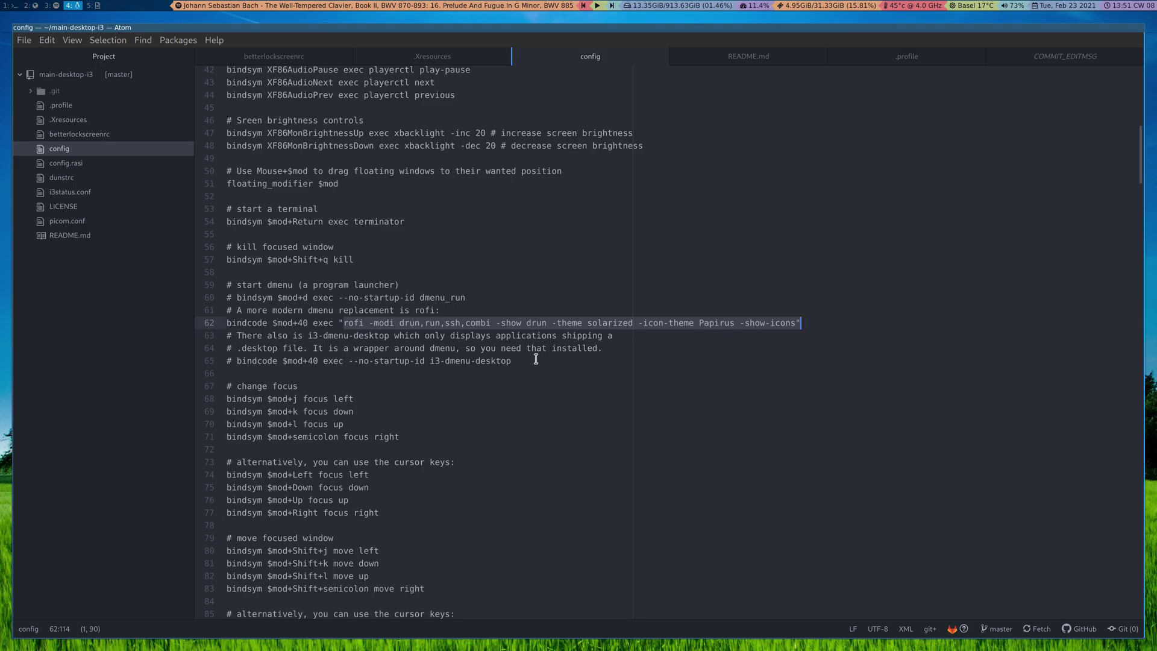
Demonstrate the rofi launcher with Mod+D, then dismiss it with Escape.
click(343, 351)
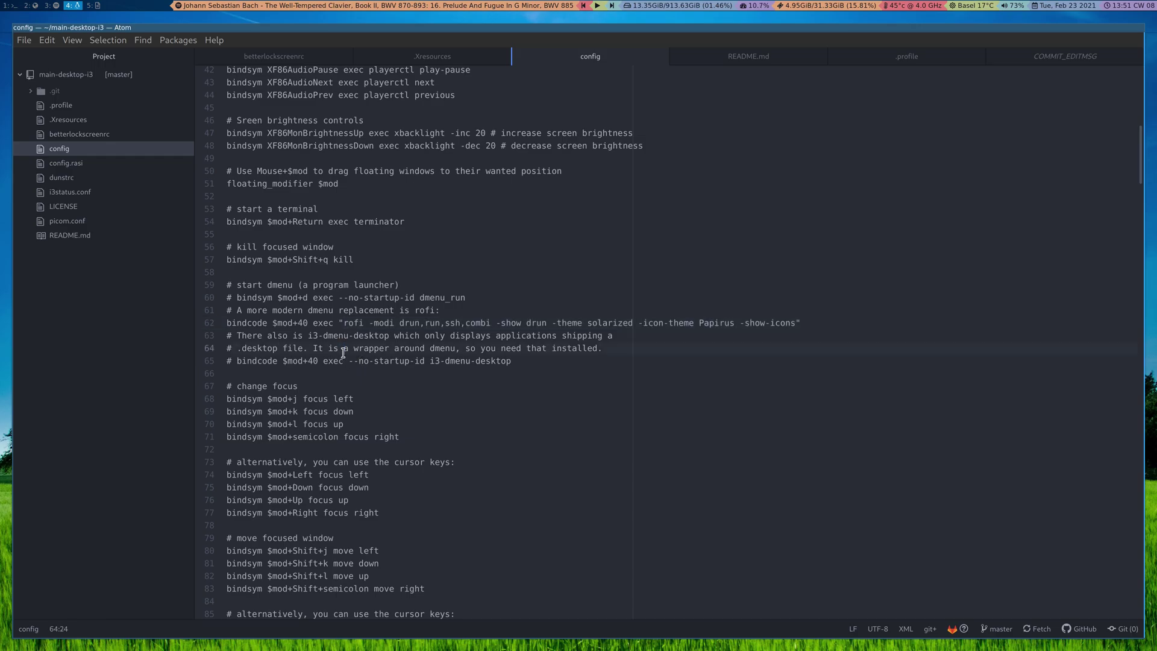
key(super+d)
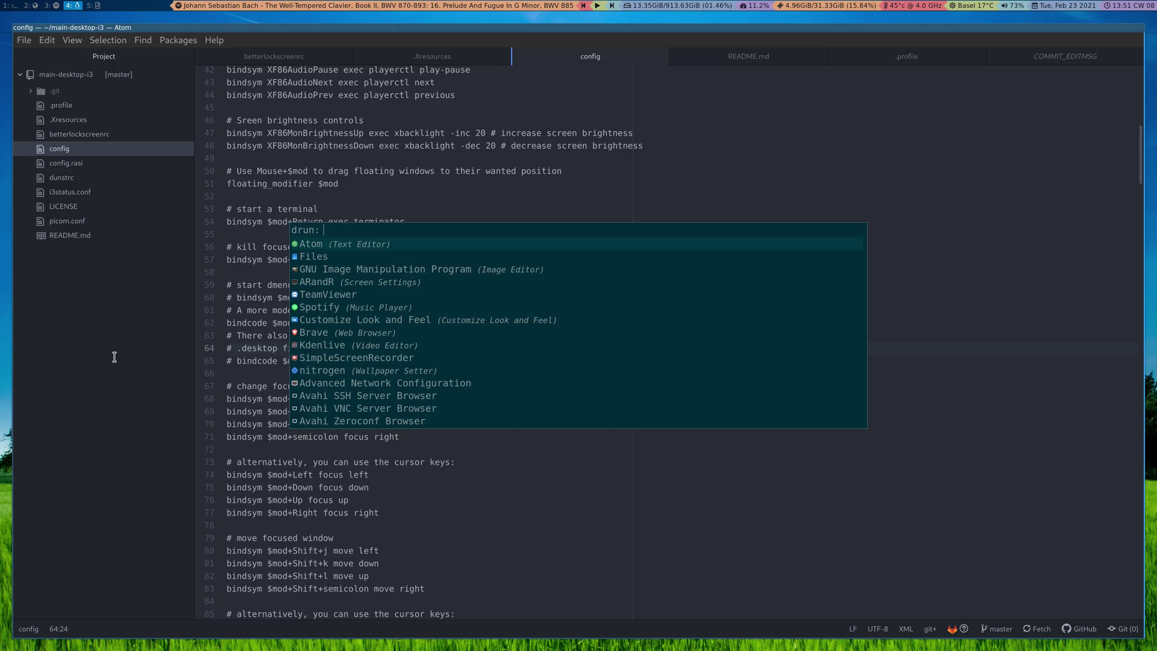
key(Escape)
scroll(378, 392, down, 5)
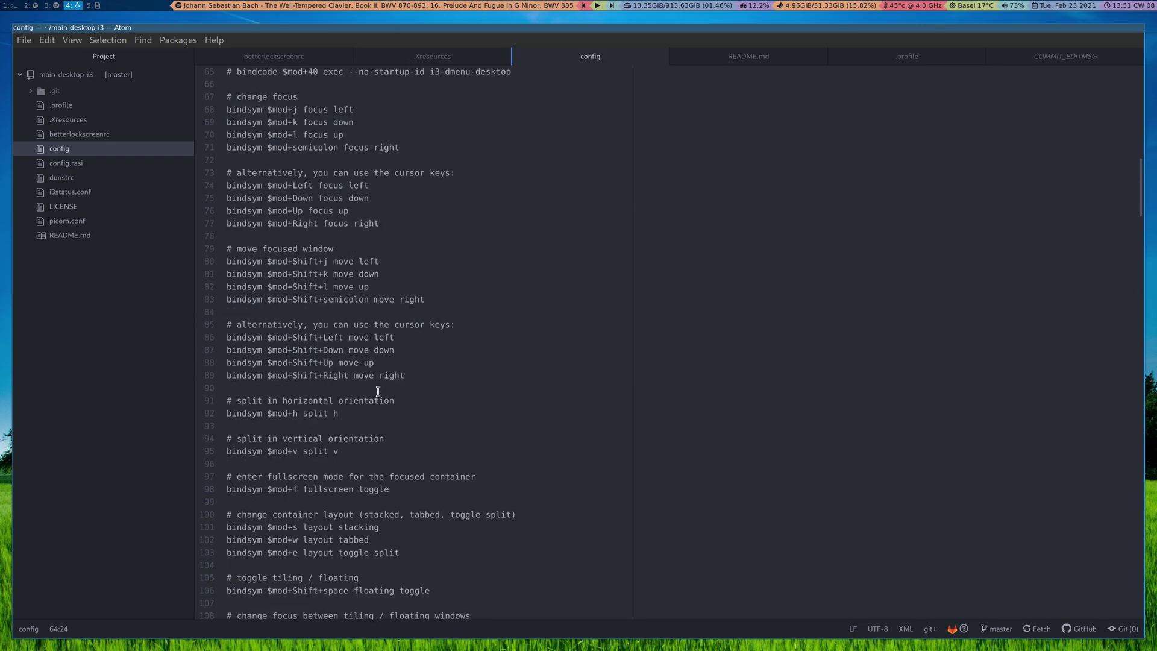
scroll(378, 392, down, 10)
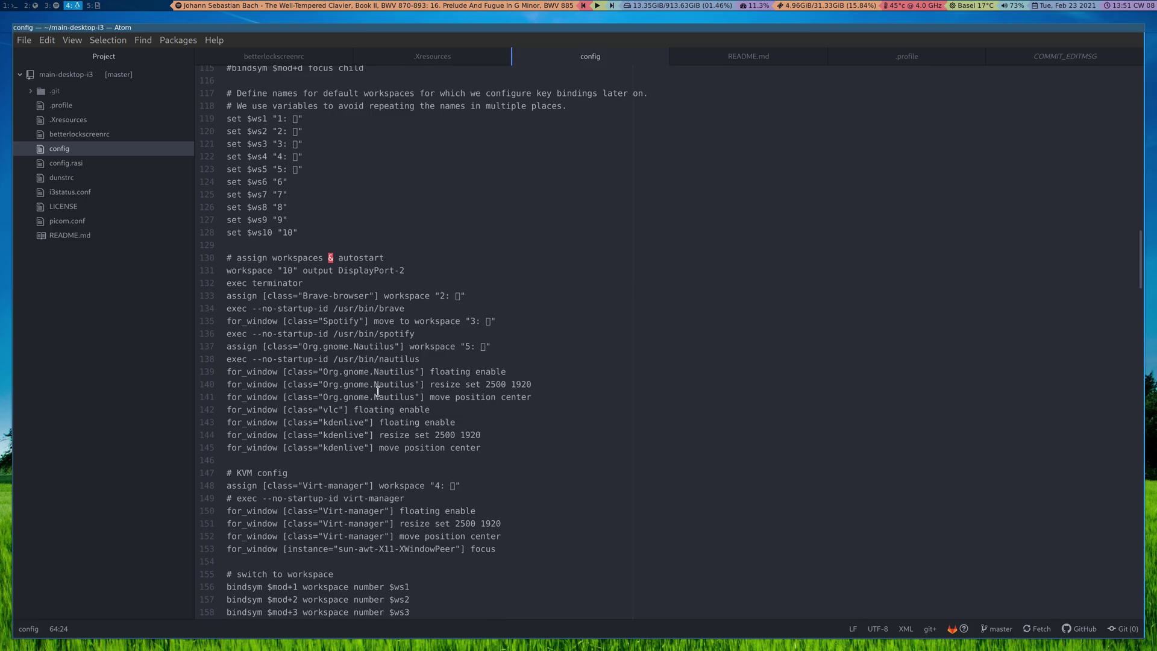
scroll(378, 391, down, 3)
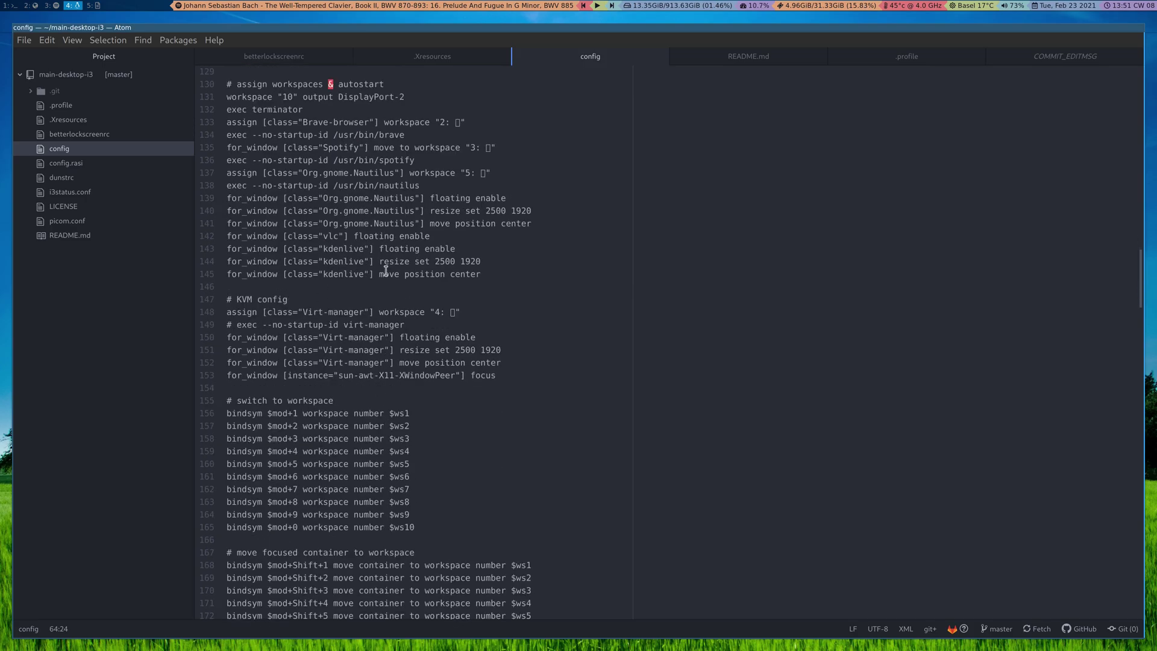
scroll(385, 270, up, 1)
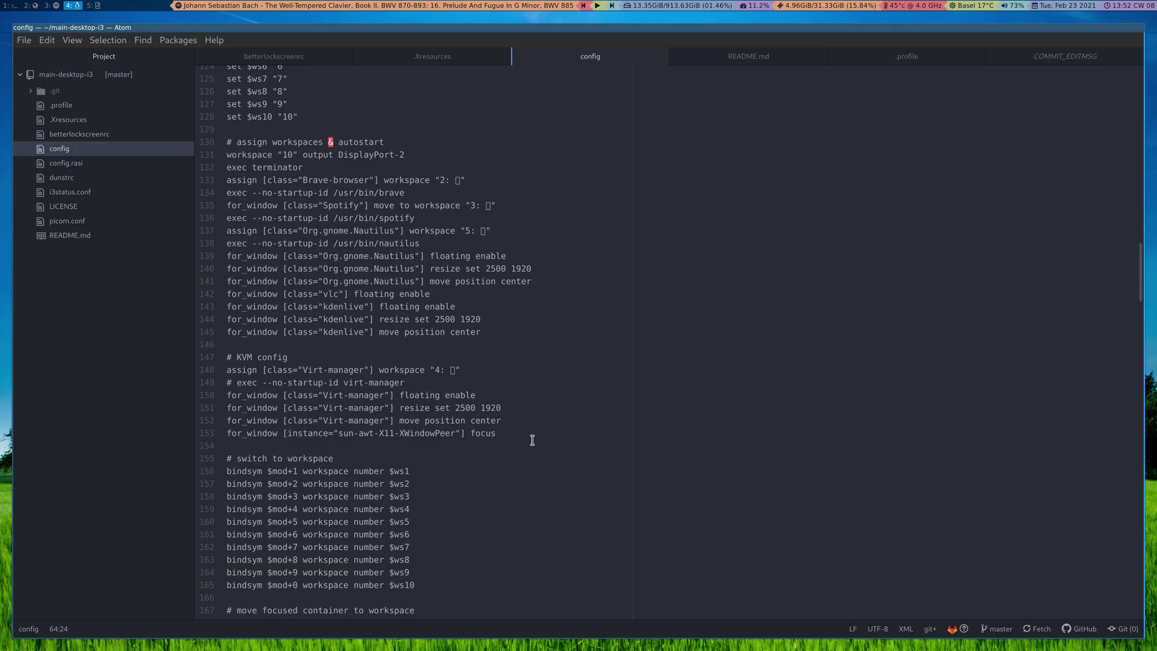
scroll(528, 368, down, 6)
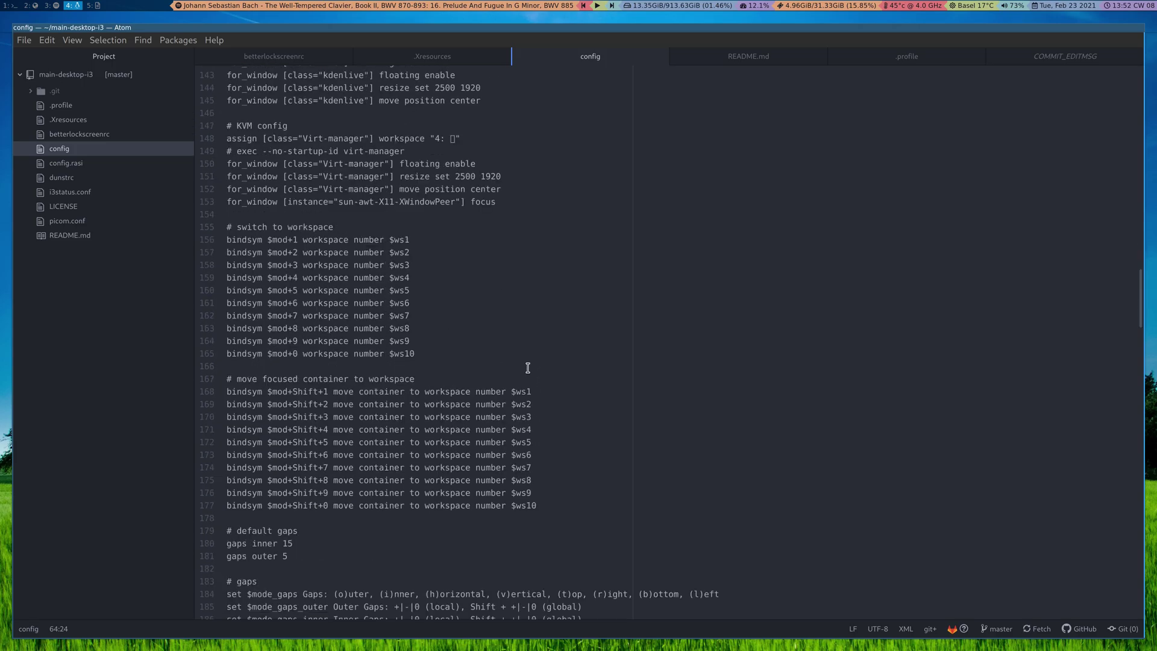
scroll(527, 368, down, 20)
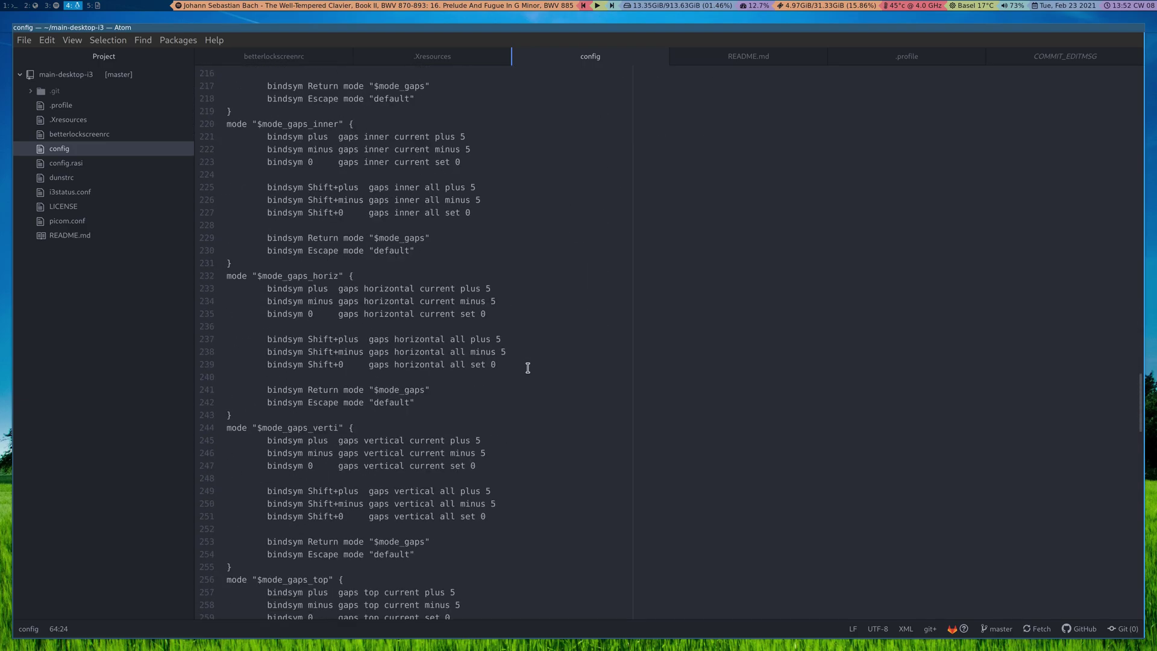
scroll(528, 368, down, 20)
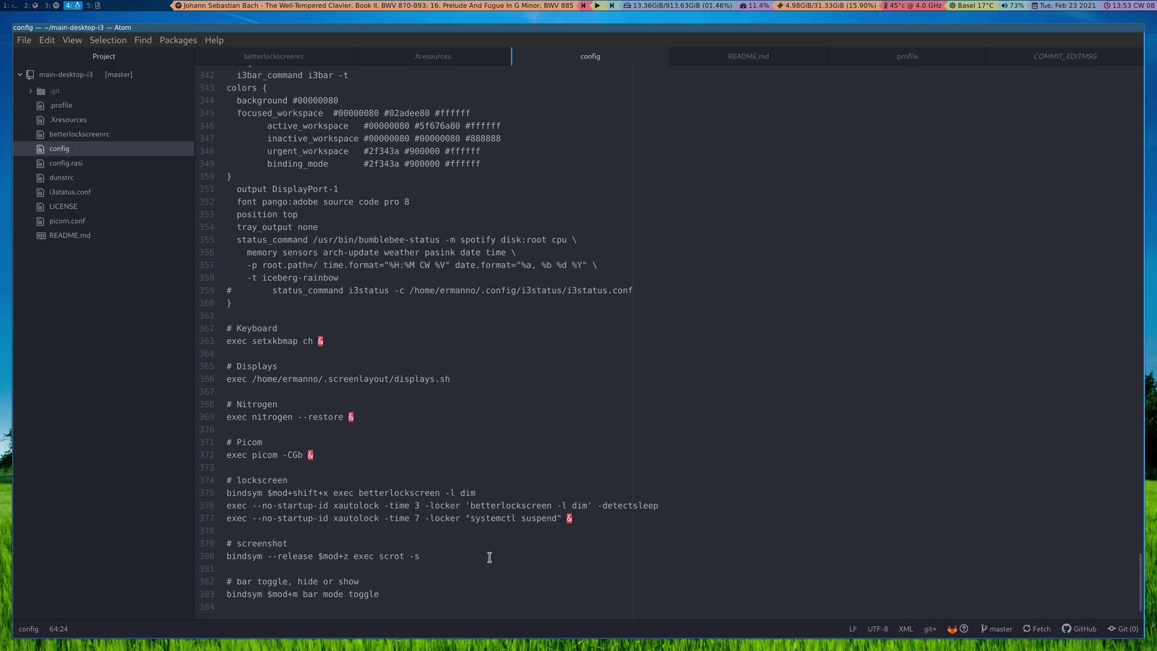
key(super+m)
key(super+m)
Open the rofi config.rasi file and scroll briefly through its contents.
click(60, 165)
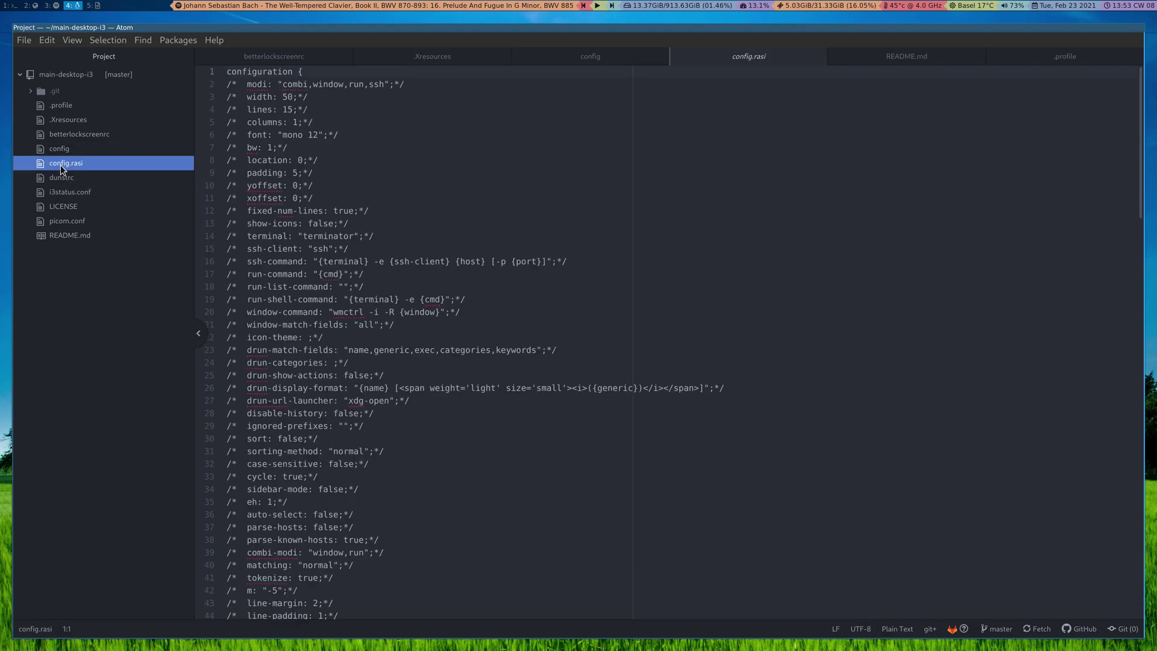
scroll(344, 319, up, 3)
scroll(311, 270, down, 8)
scroll(311, 269, up, 8)
Open dunstrc and scroll down through its geometry, padding and frame settings.
click(58, 179)
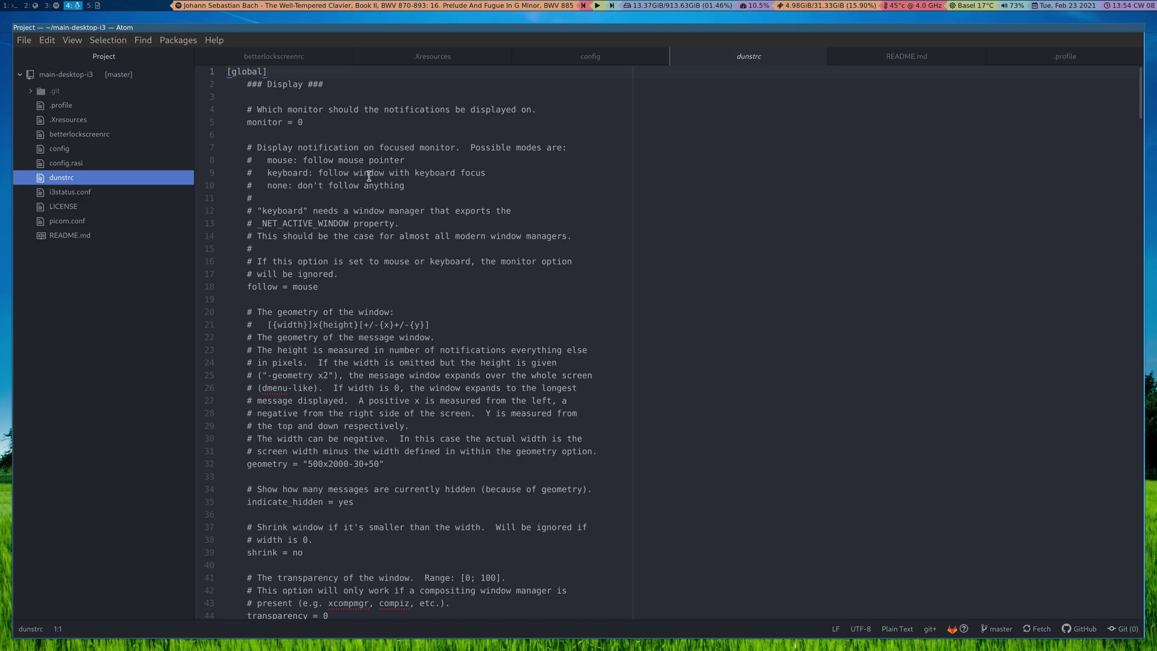
scroll(385, 305, down, 3)
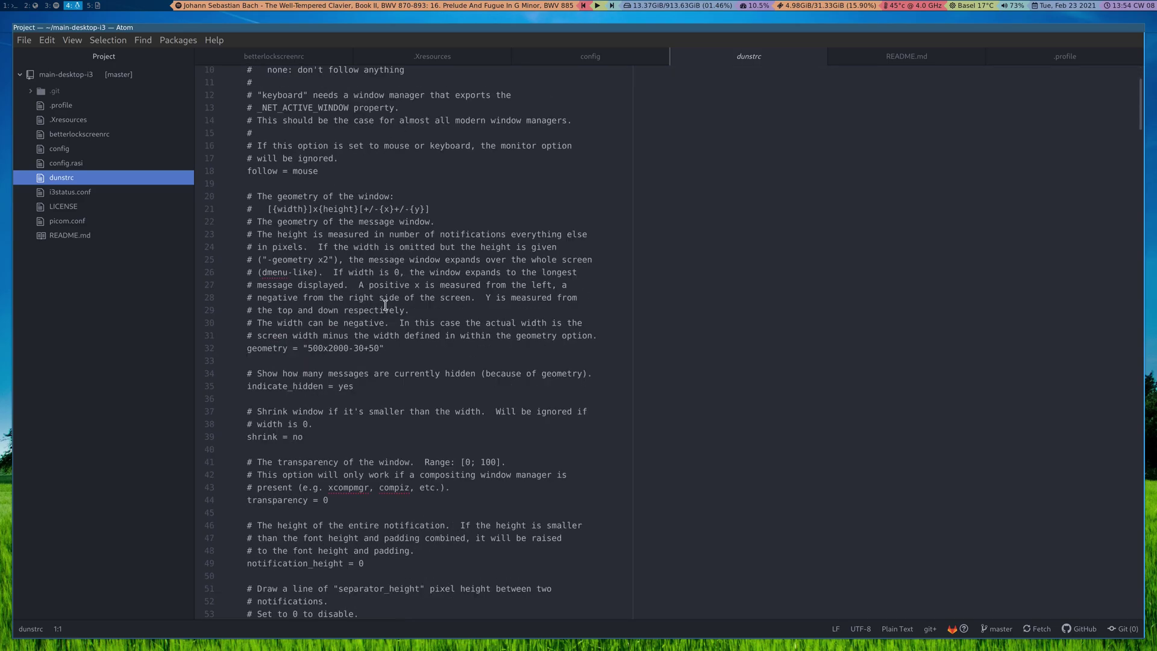
scroll(391, 370, down, 3)
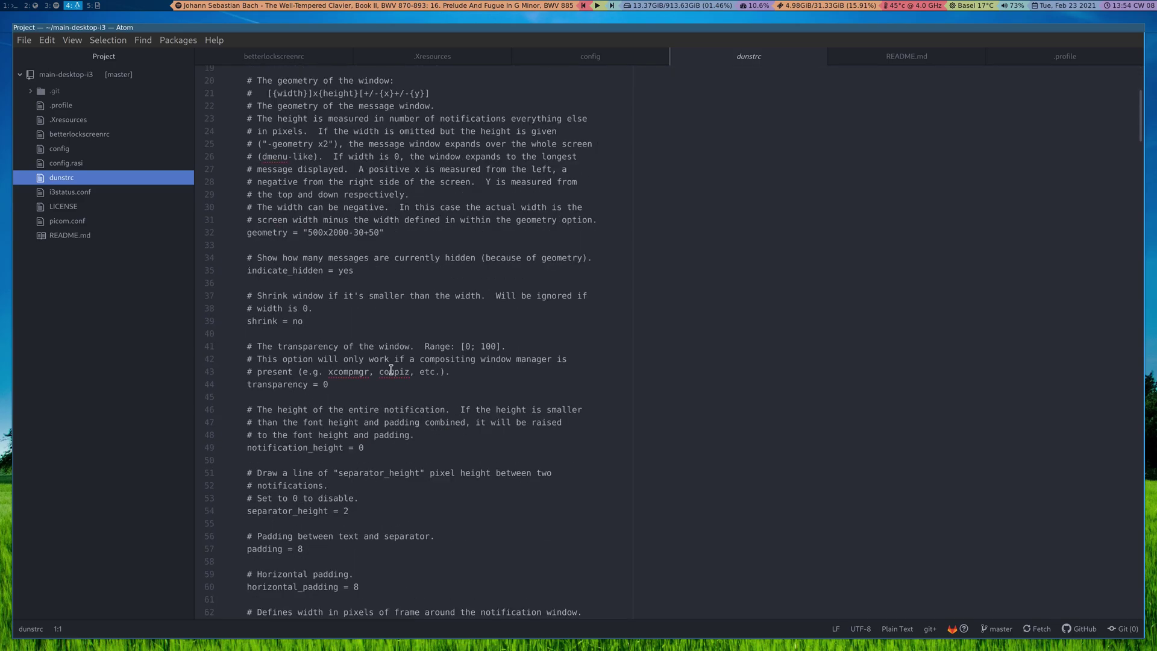
scroll(335, 415, down, 5)
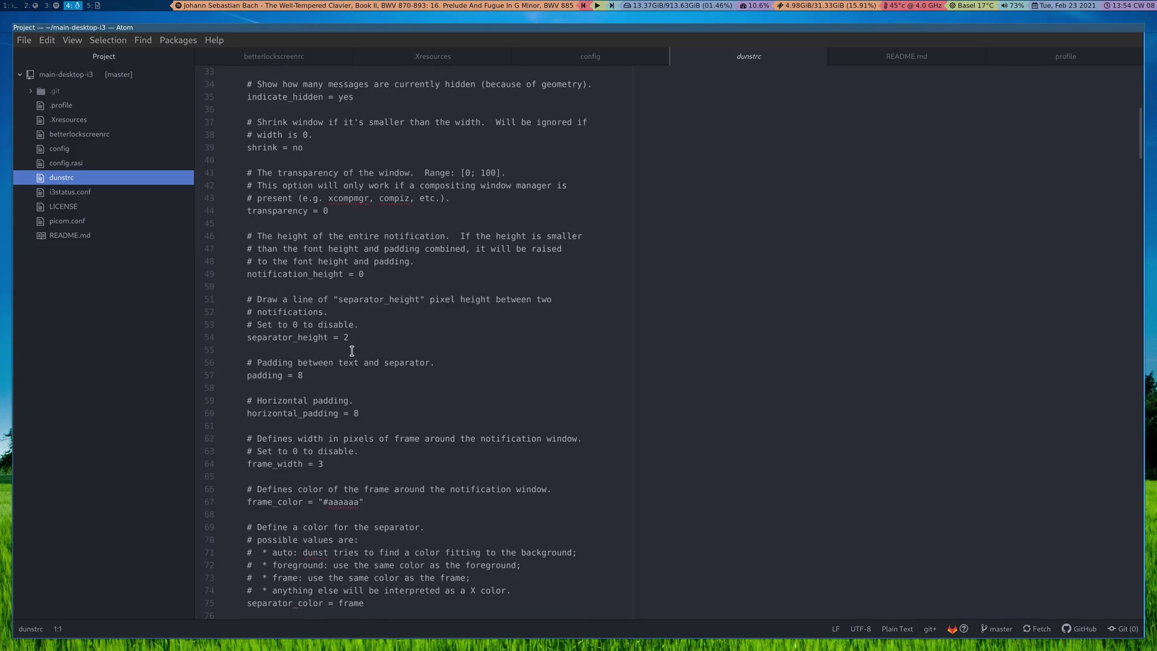
scroll(401, 336, down, 5)
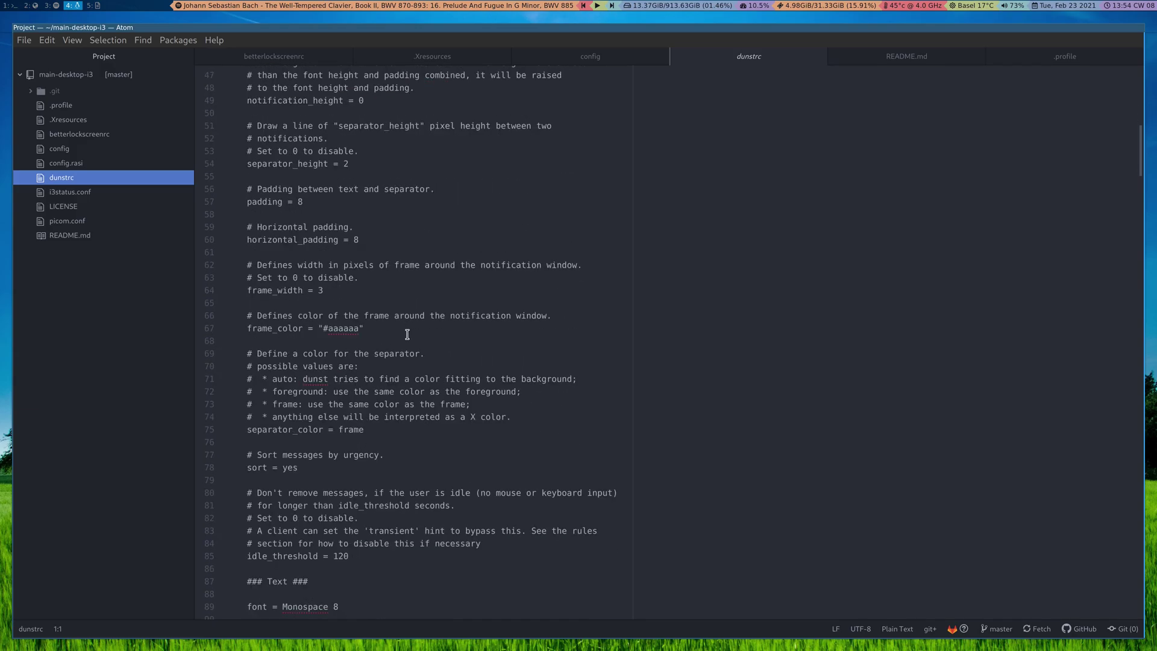
scroll(400, 335, up, 3)
Open i3status.conf and glance over its general settings and module order.
click(68, 193)
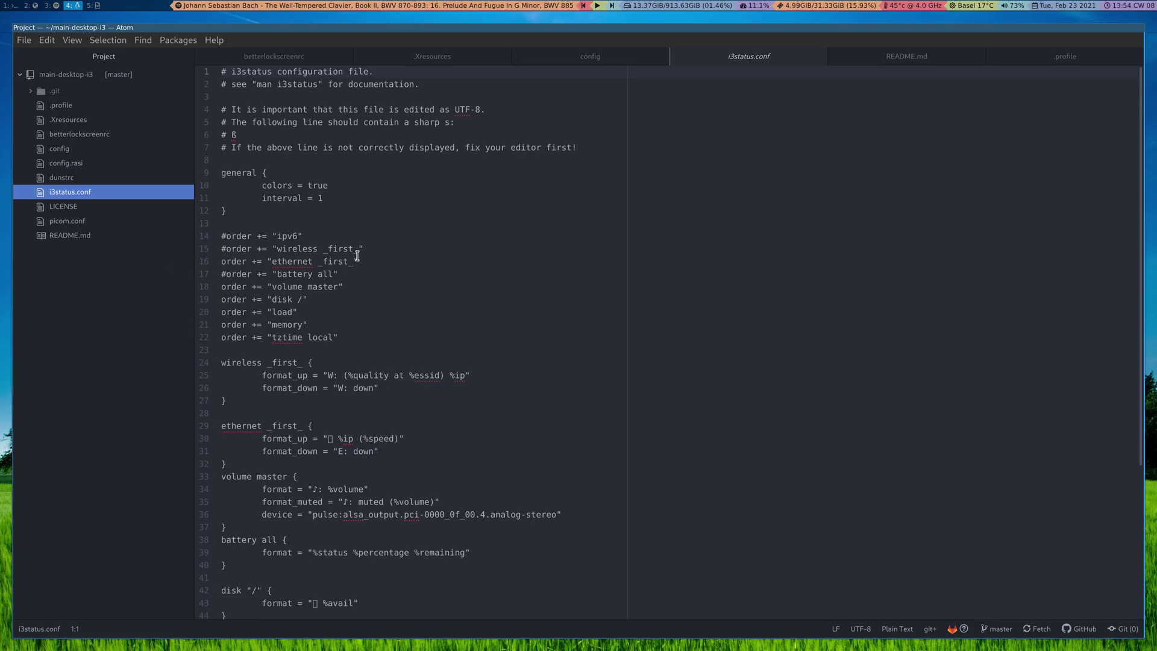
scroll(361, 268, down, 5)
scroll(364, 266, up, 5)
Open picom.conf and review the Shadows and Fading sections, including shadow-radius 7 and -7 offsets.
click(73, 223)
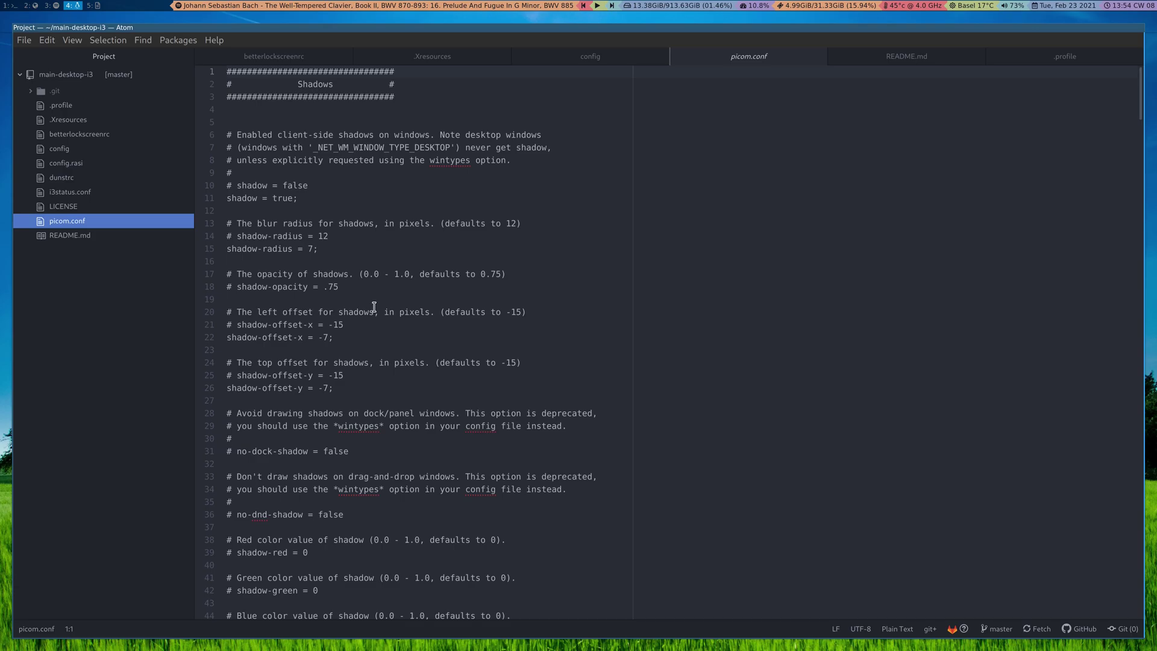
scroll(378, 319, down, 10)
scroll(374, 308, down, 10)
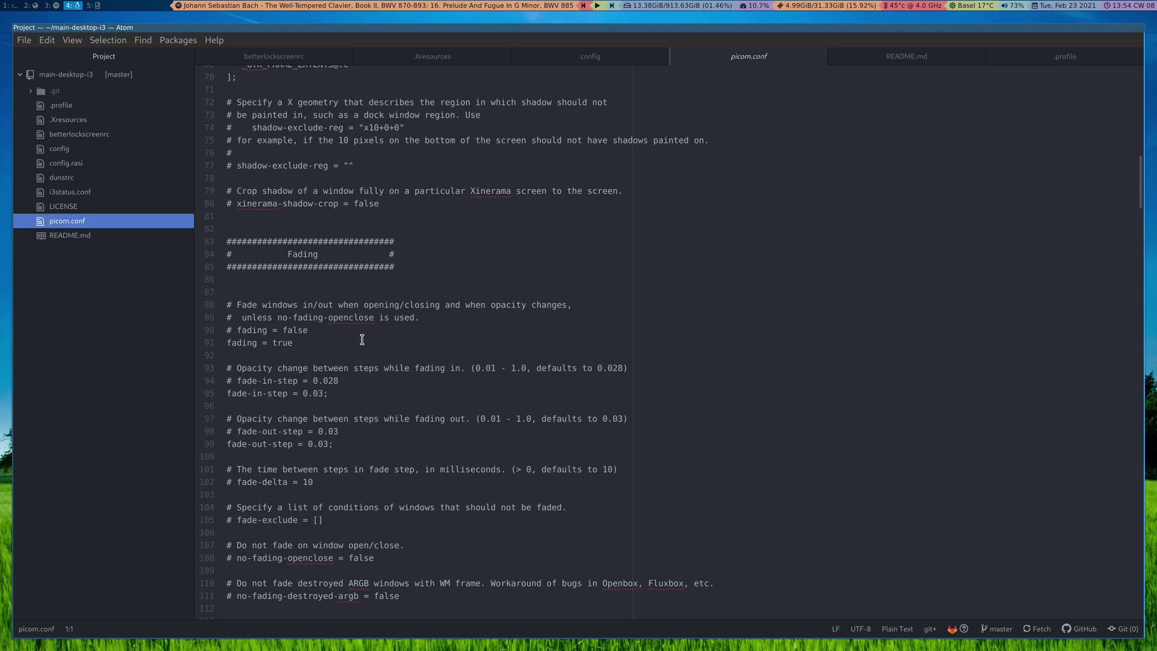
scroll(362, 340, down, 3)
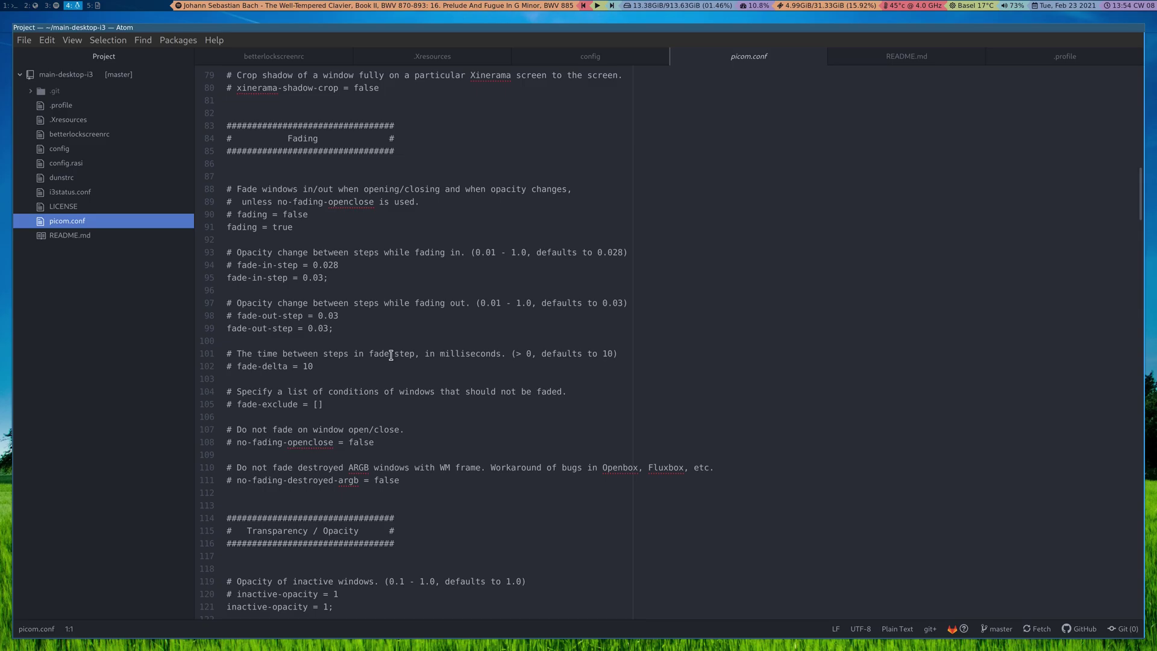
scroll(393, 349, up, 10)
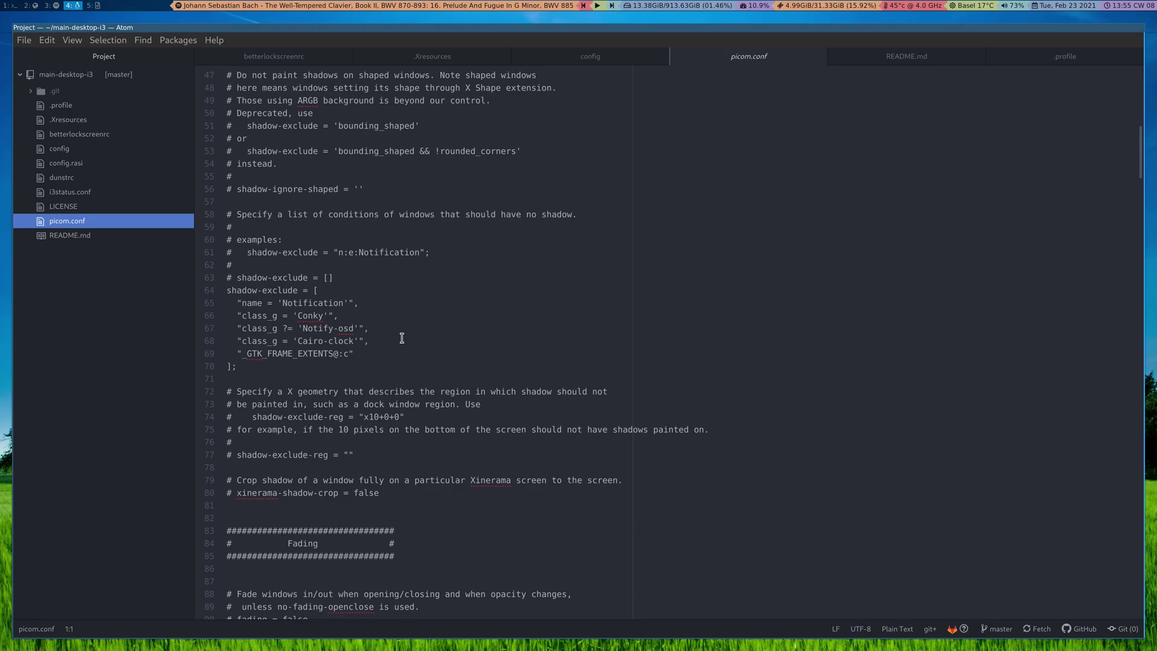
scroll(402, 338, up, 9)
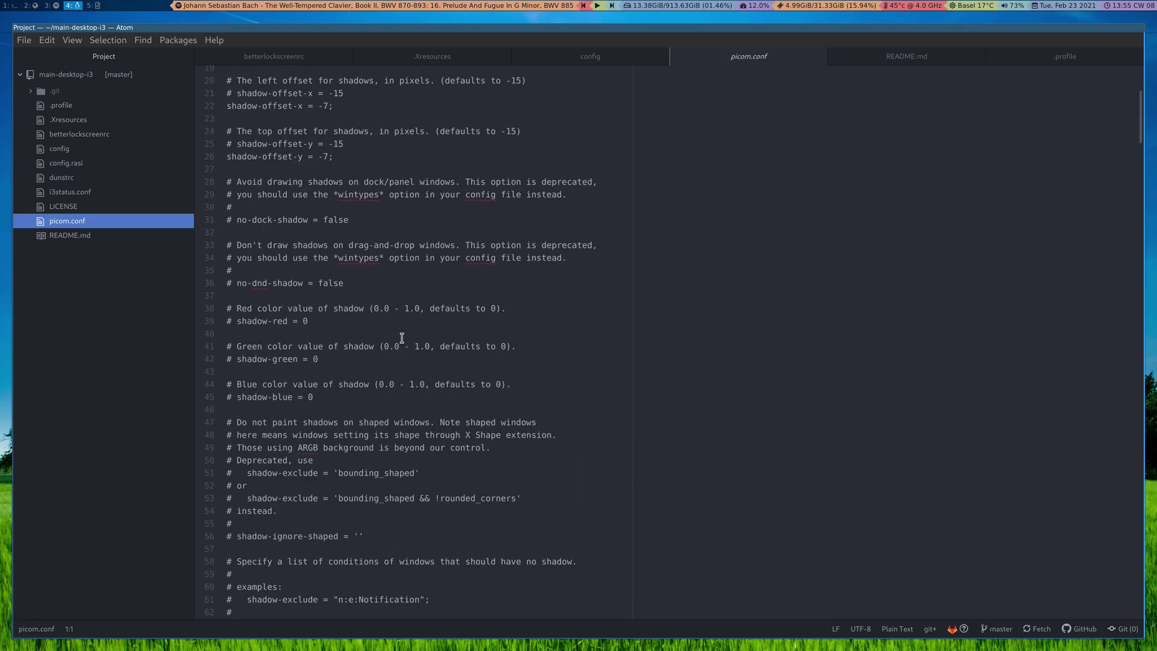
scroll(402, 338, up, 6)
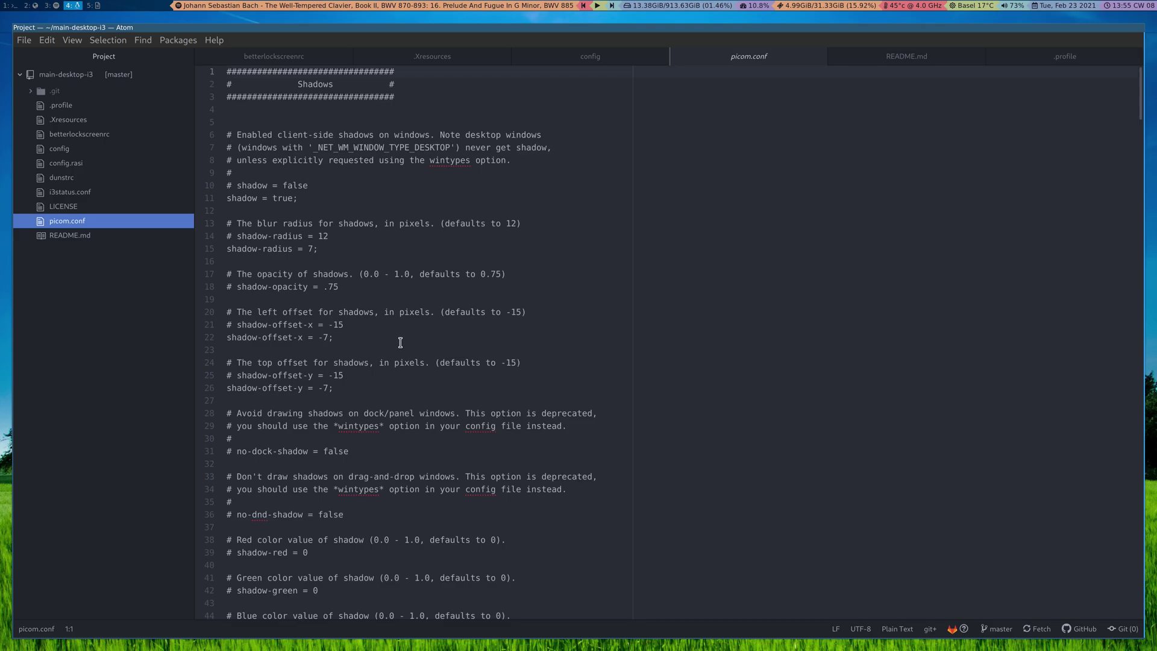
scroll(397, 345, down, 10)
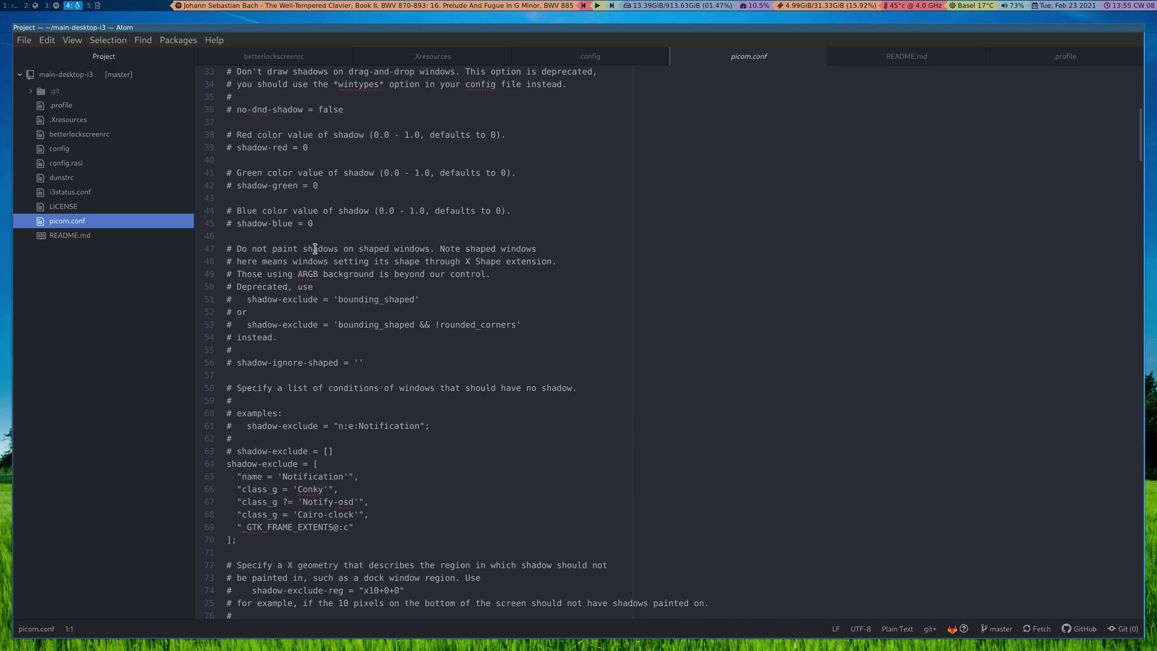
scroll(314, 248, up, 10)
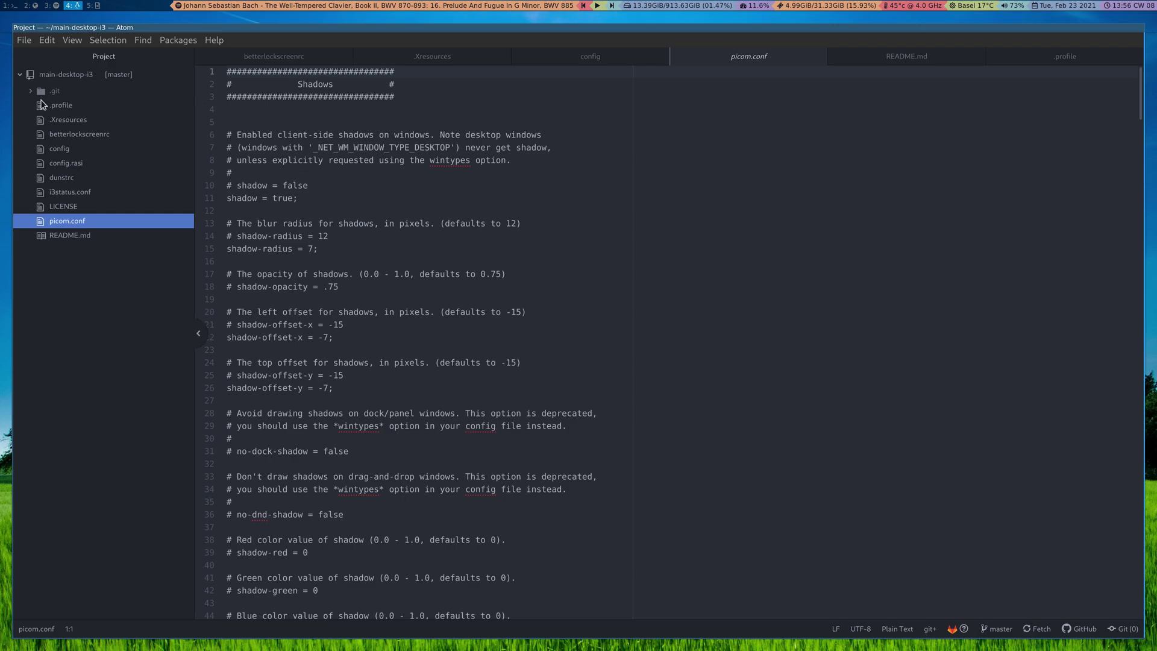
Open .profile with the GDK_SCALE, GDK_DPI_SCALE and QT_AUTO_SCREEN_SCALE_FACTOR exports and focus the editor.
click(71, 106)
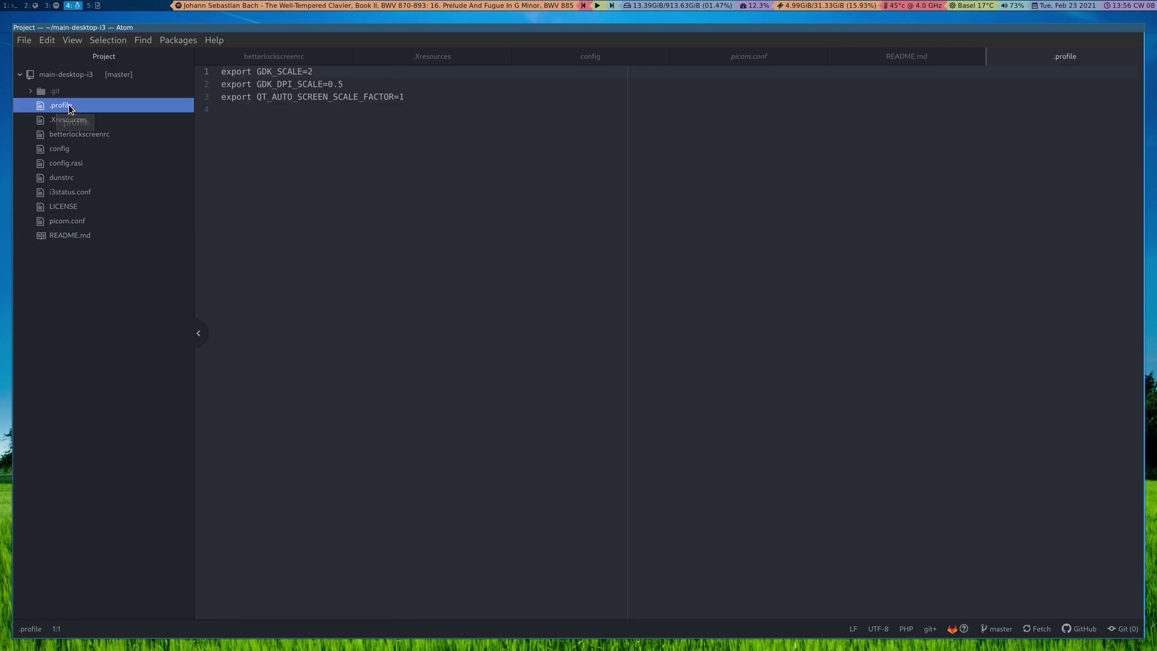
click(279, 146)
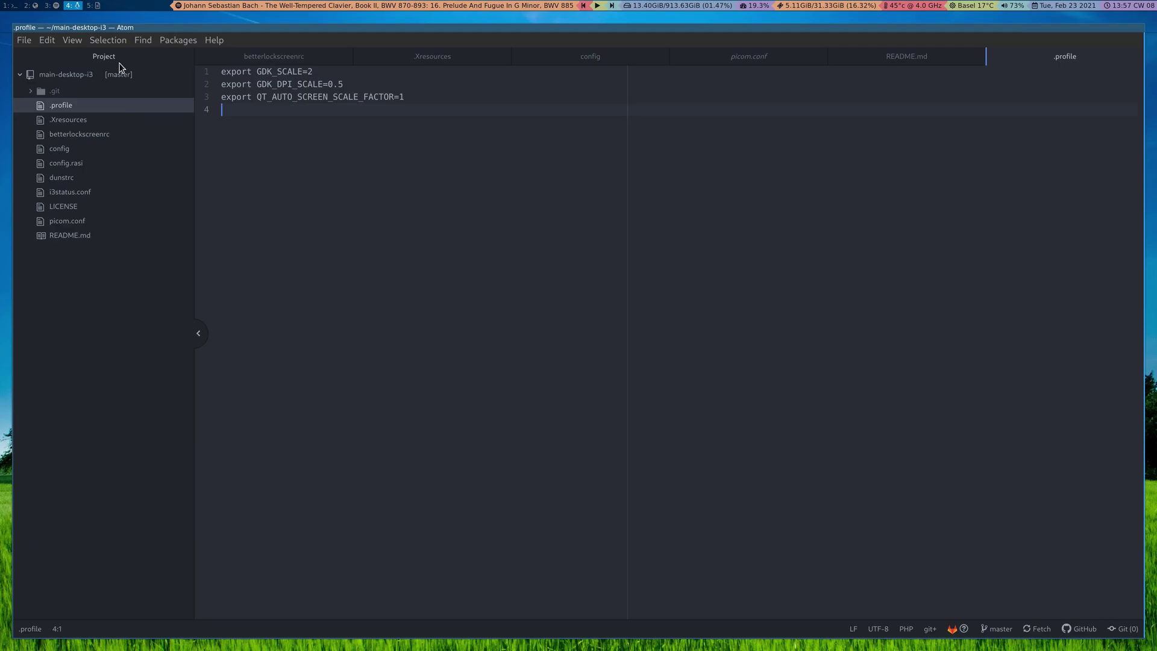
Switch to the browser workspace and scroll the ArchWiki HiDPI page to its GDK 3 section.
click(35, 6)
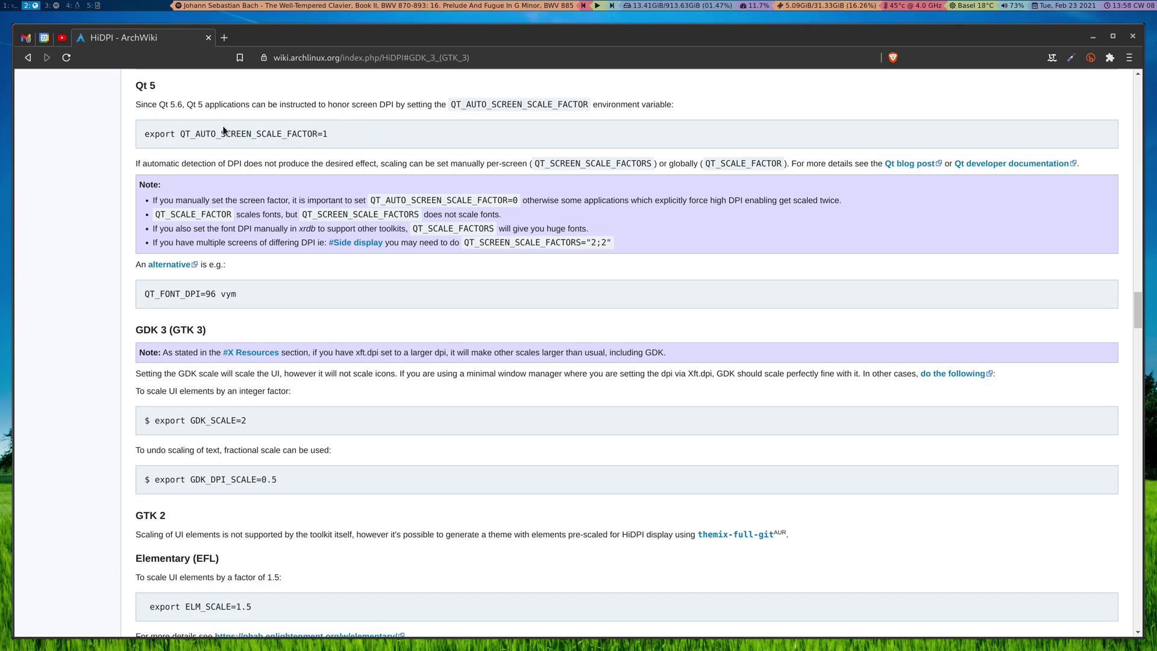
scroll(227, 211, down, 3)
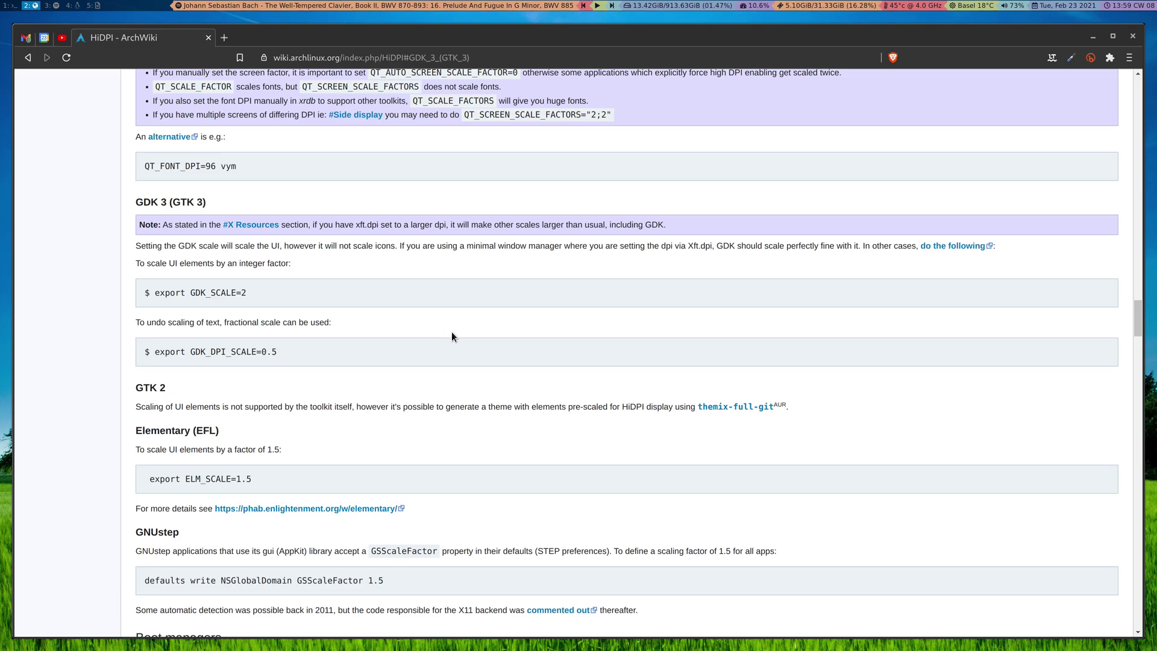
Switch back to workspace 4 showing .profile in Atom.
key(super+4)
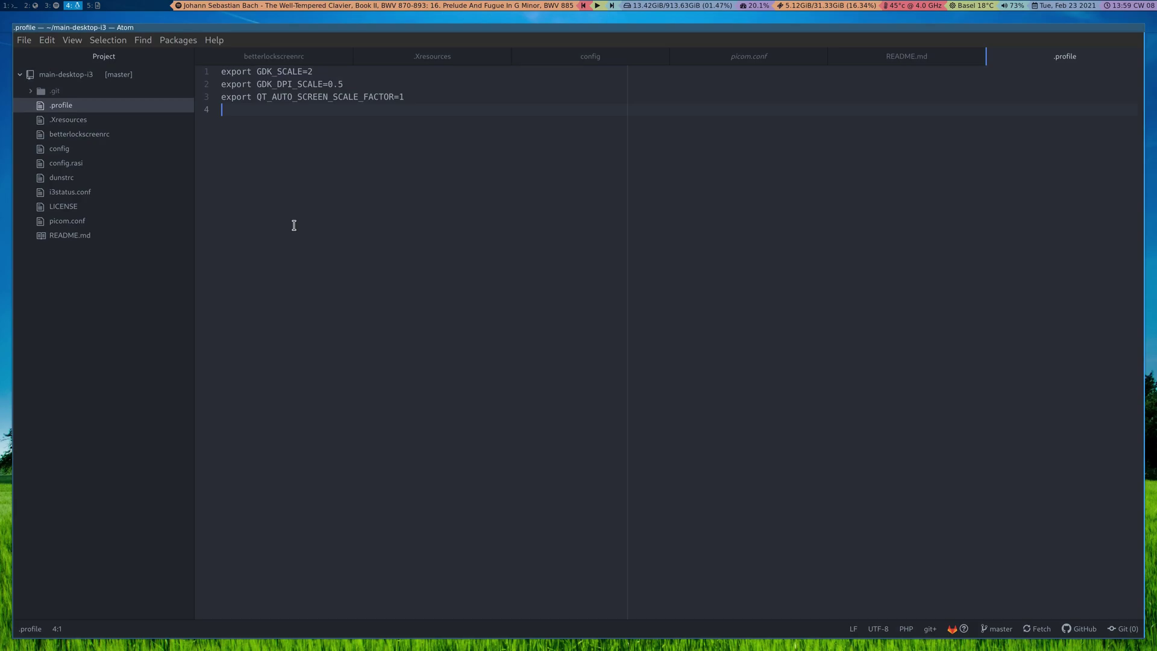